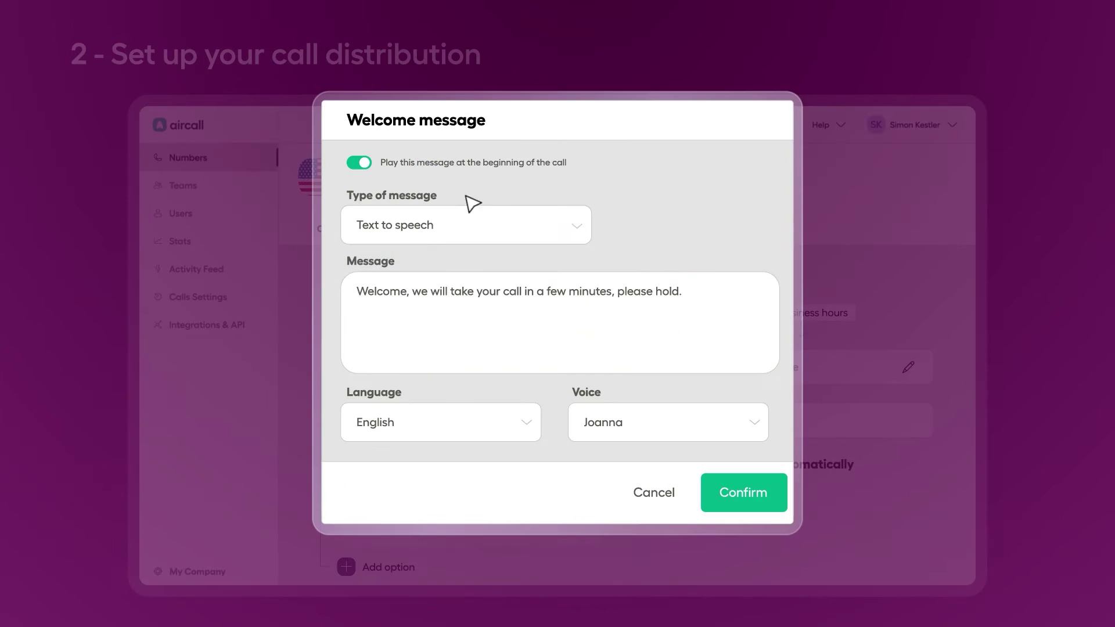
# Save the welcome message as a custom file and choose Bensound - Jazzy Frenchy waiting music
pyautogui.click(580, 233)
pyautogui.click(547, 294)
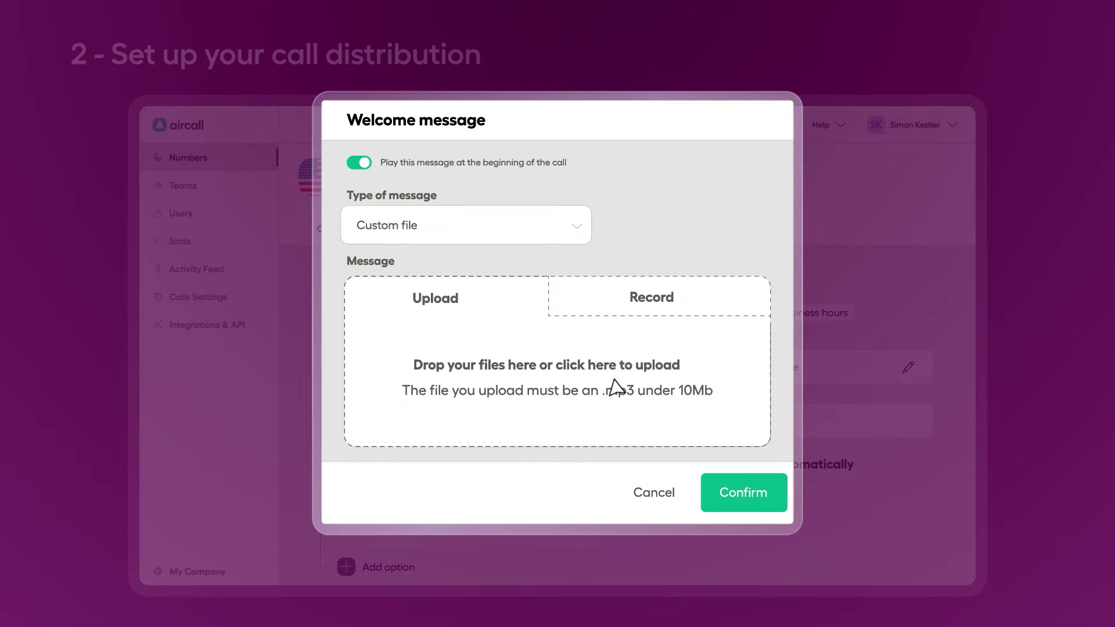
pyautogui.click(718, 505)
pyautogui.click(583, 404)
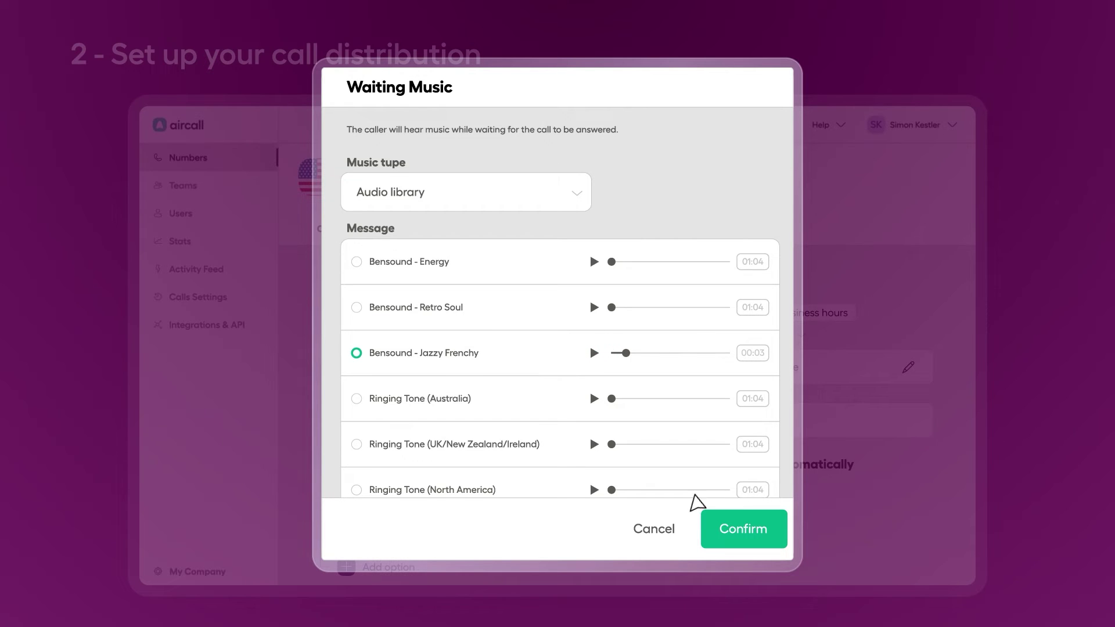
pyautogui.click(729, 531)
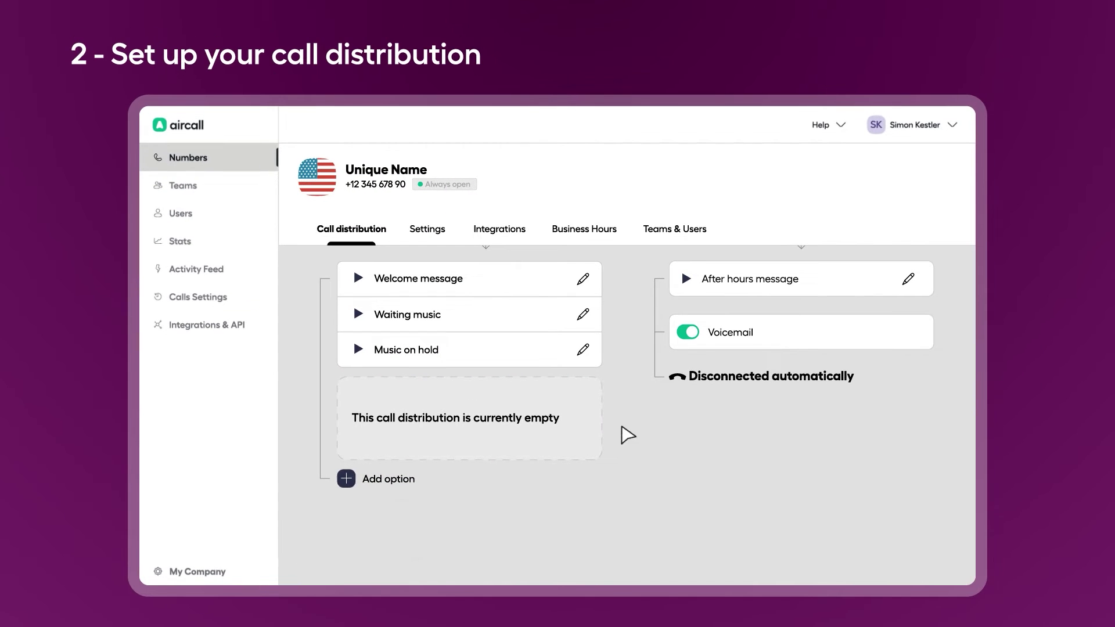
pyautogui.click(347, 478)
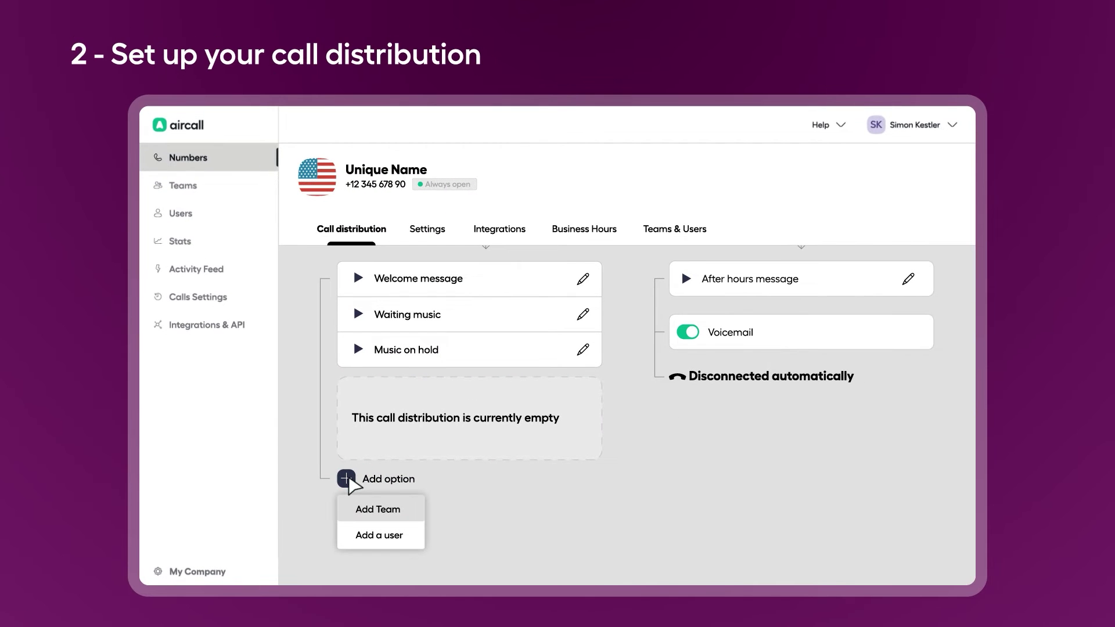
pyautogui.click(380, 534)
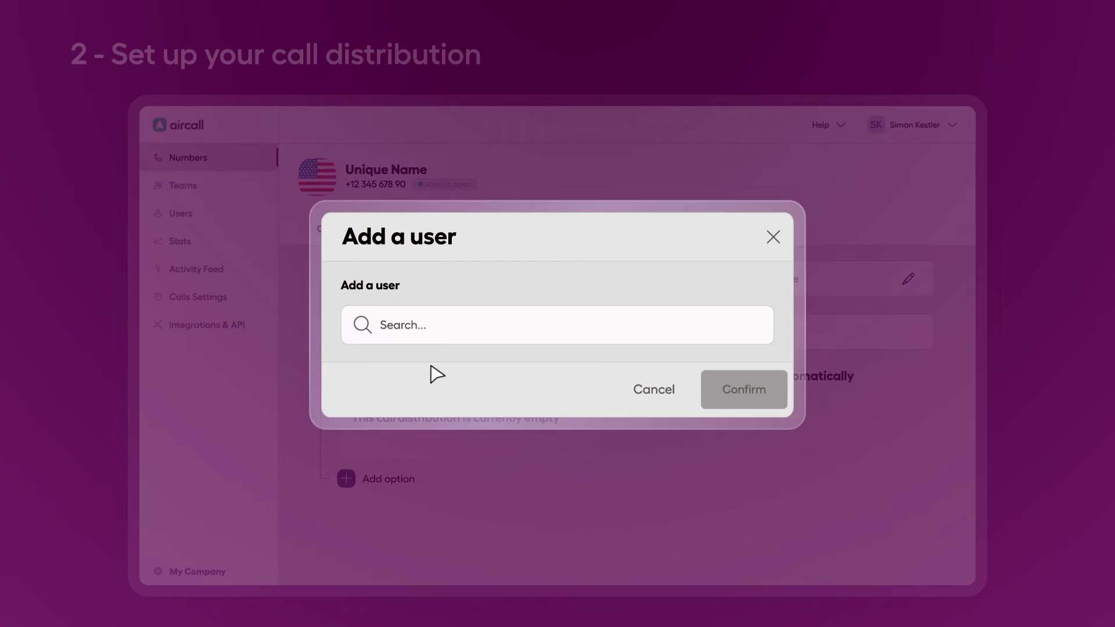
pyautogui.write('Olivia Davis')
pyautogui.click(454, 363)
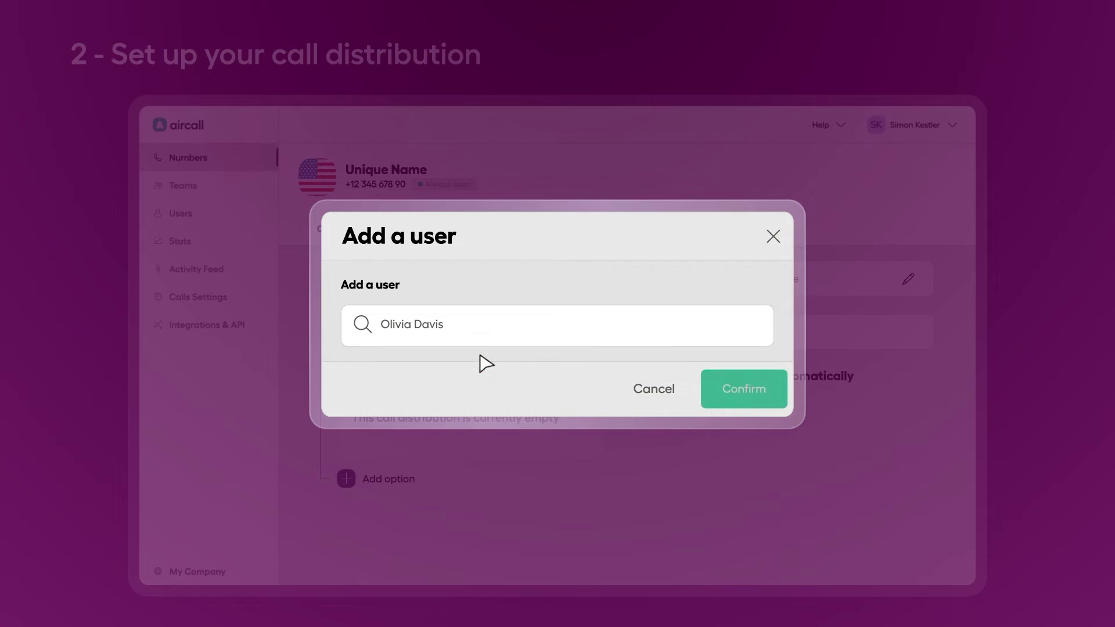
pyautogui.click(743, 389)
pyautogui.click(537, 399)
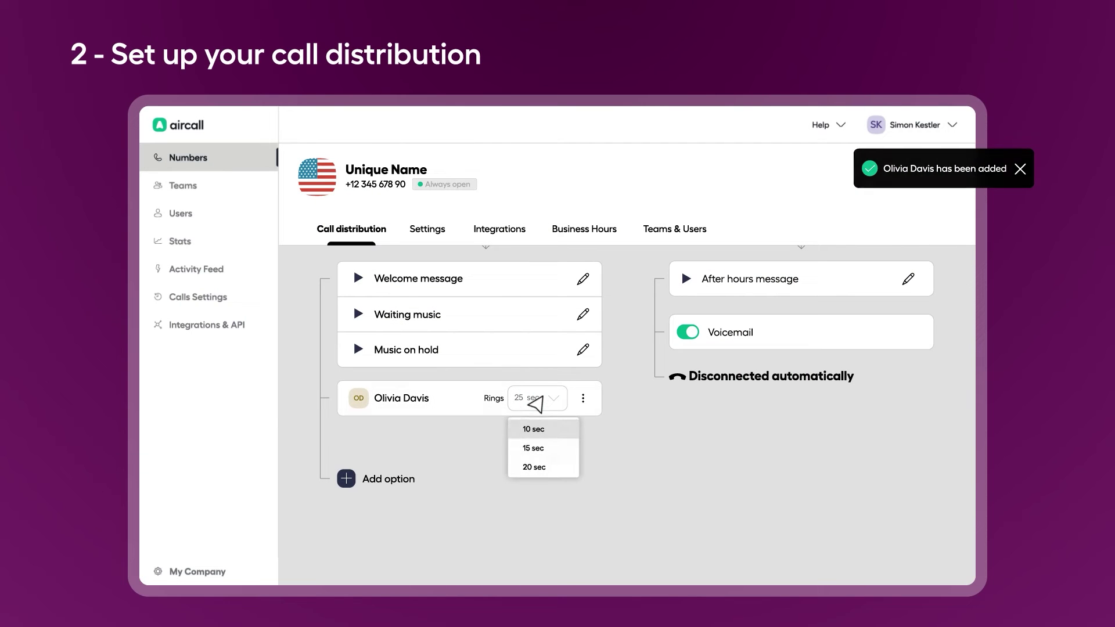
pyautogui.click(534, 453)
pyautogui.click(348, 479)
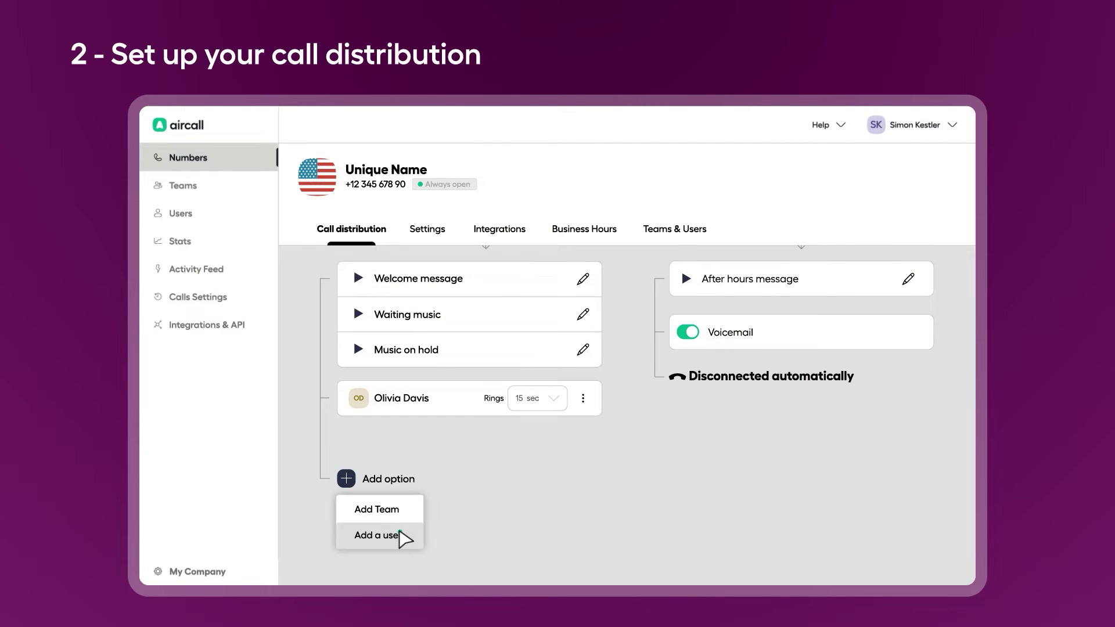
pyautogui.click(383, 535)
pyautogui.write('Chad Johnson')
pyautogui.click(479, 372)
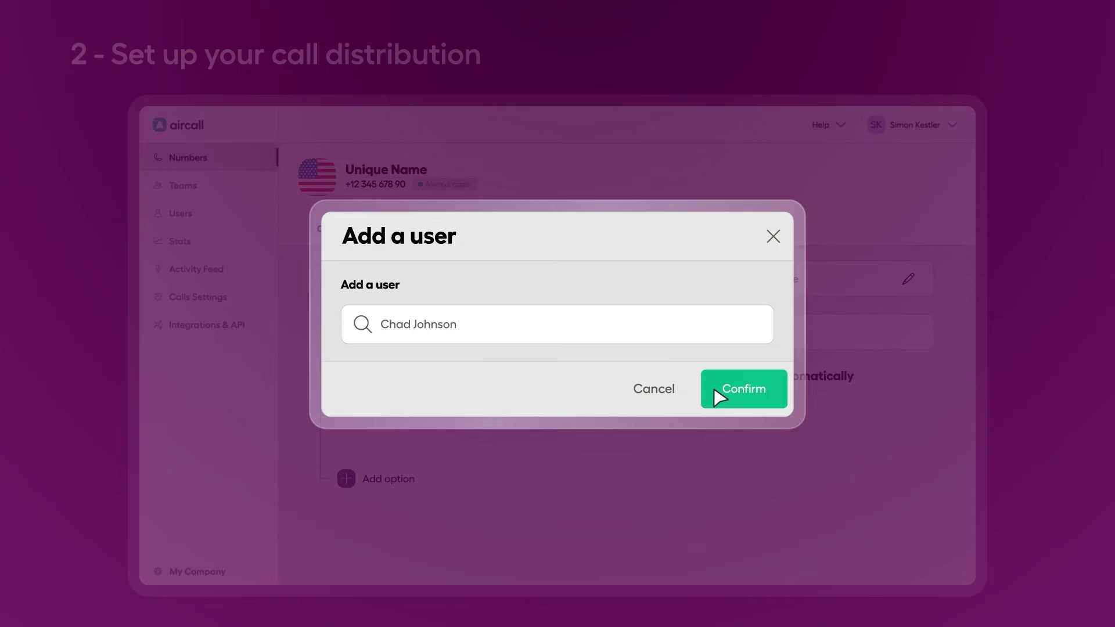
pyautogui.click(742, 389)
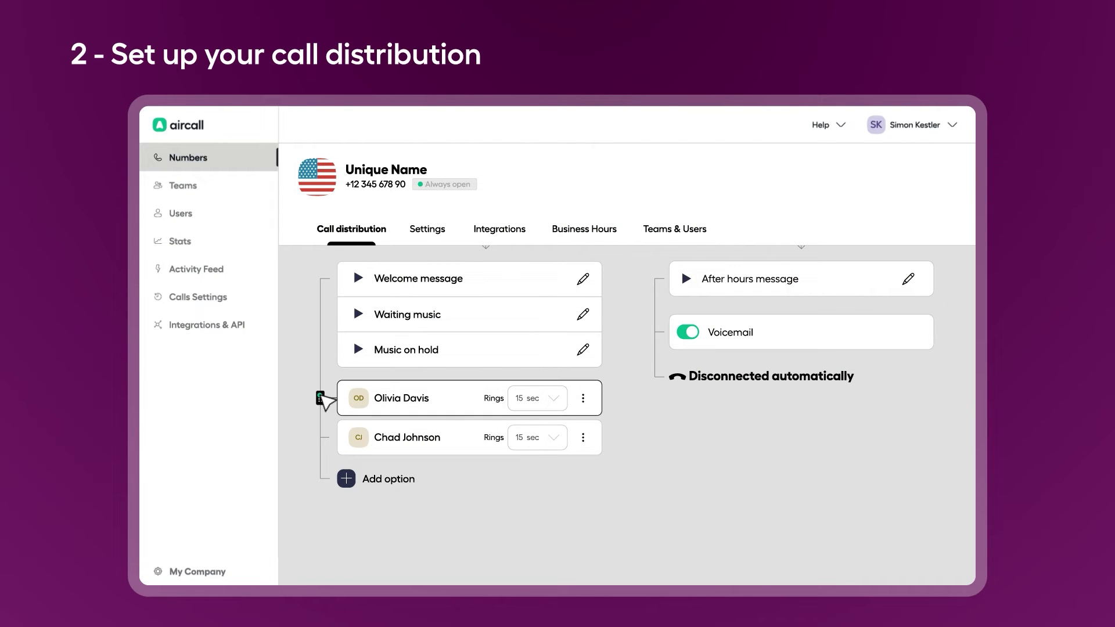
pyautogui.moveTo(321, 398); pyautogui.dragTo(321, 438)
# Add the US AEs team to the call distribution
pyautogui.click(347, 479)
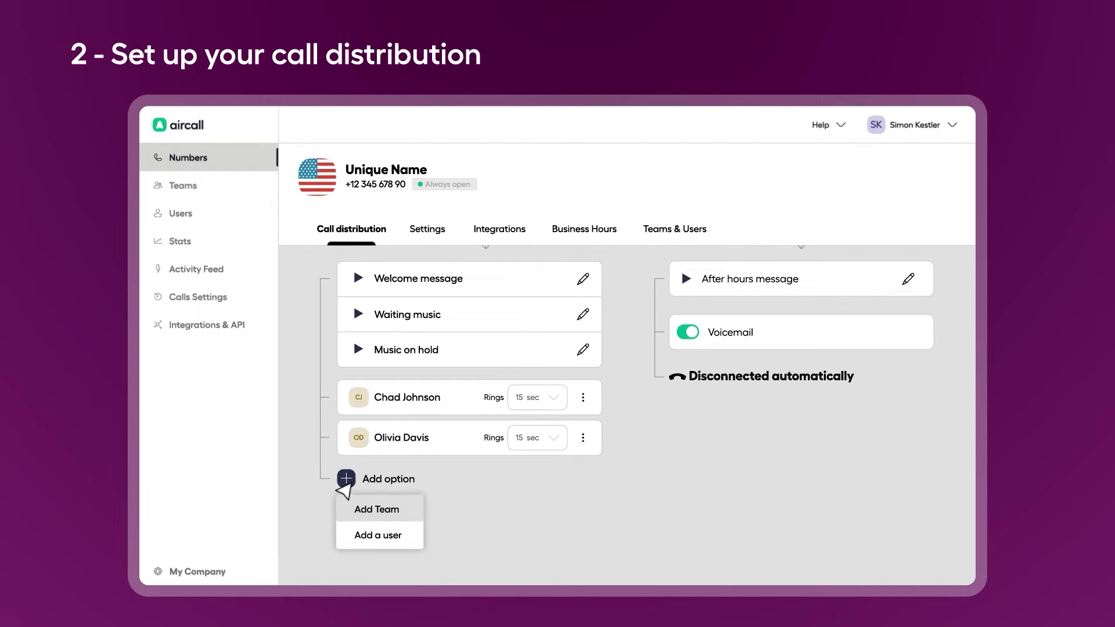
pyautogui.click(378, 510)
pyautogui.write('US AEs')
pyautogui.click(443, 373)
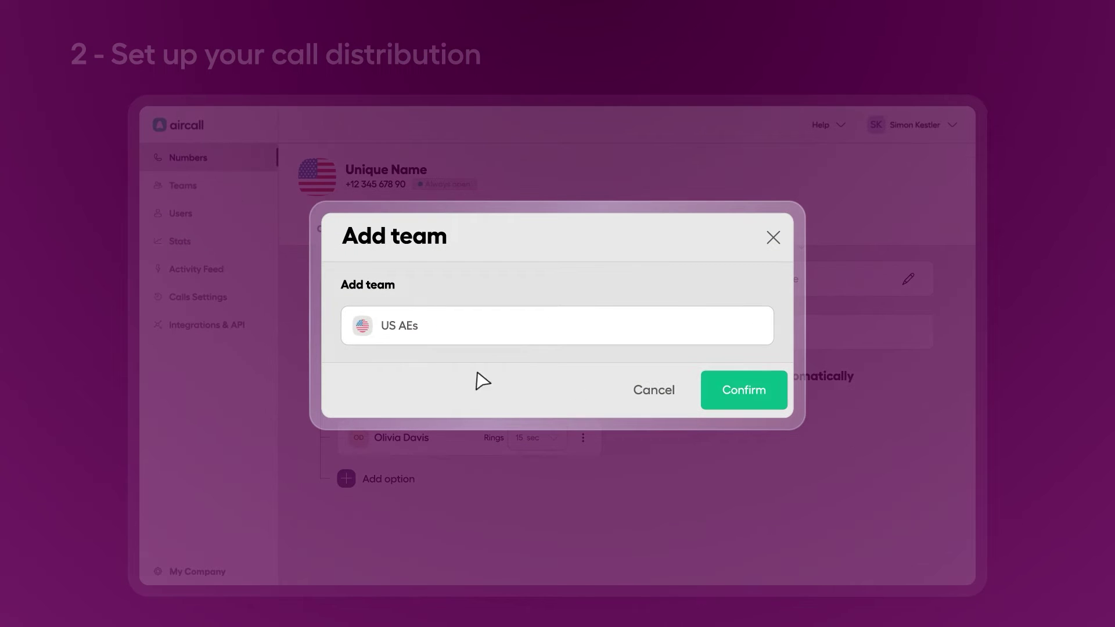
pyautogui.click(743, 389)
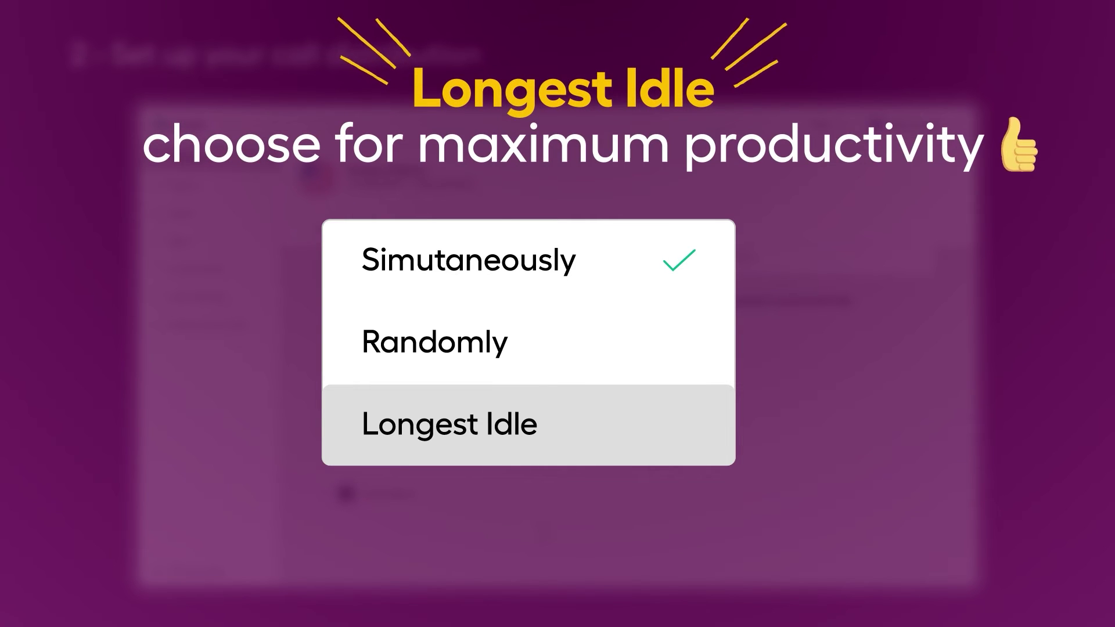
pyautogui.scroll(3, 704, 432)
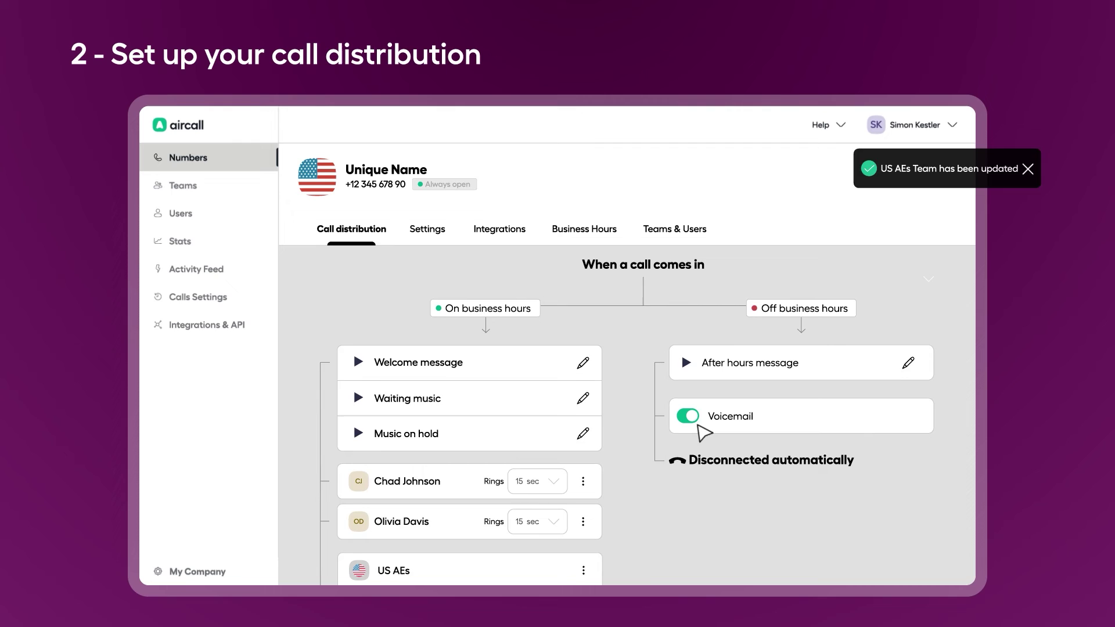
# Save an English after-hours message 'Sorry, no one is home!' with the Emma (British) voice
pyautogui.click(909, 363)
pyautogui.click(396, 283)
pyautogui.click(504, 410)
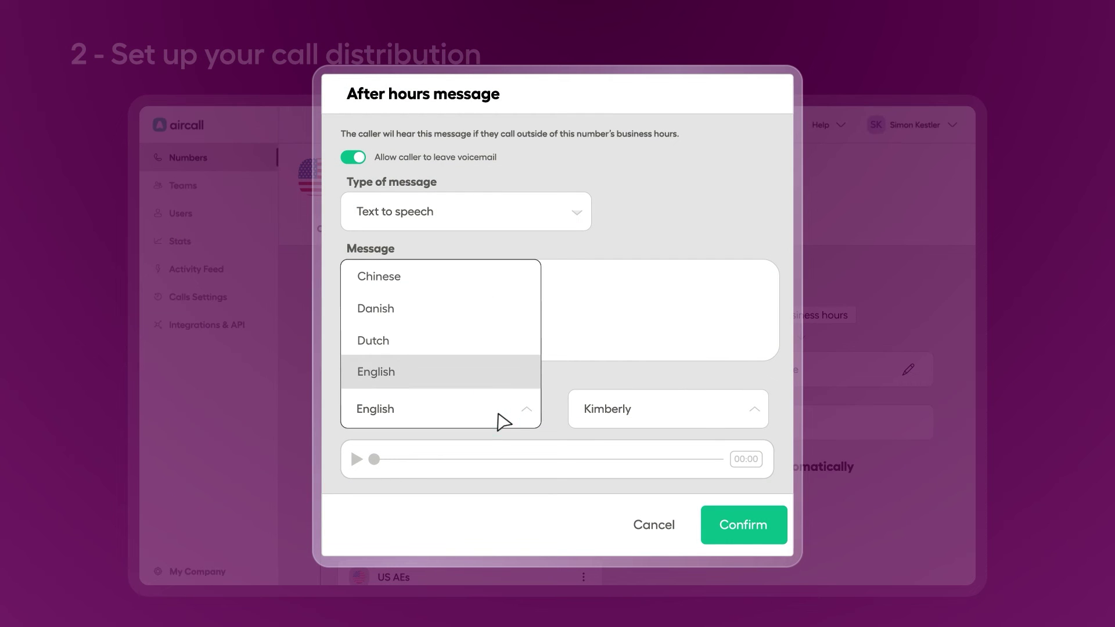
pyautogui.click(497, 370)
pyautogui.click(671, 409)
pyautogui.scroll(-3, 702, 361)
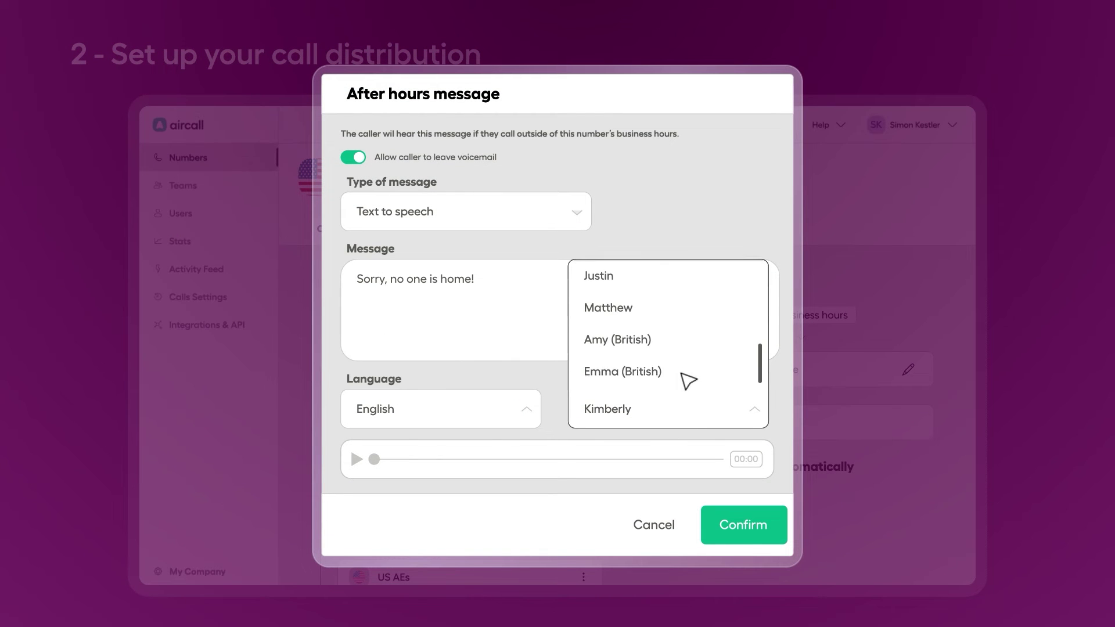
pyautogui.click(692, 375)
pyautogui.click(741, 526)
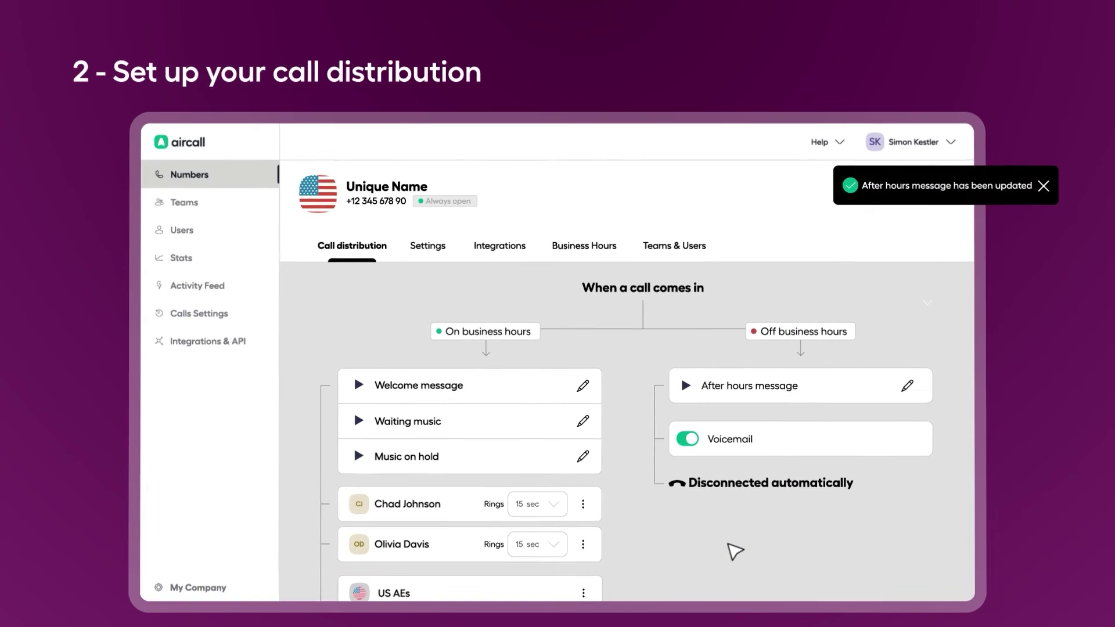